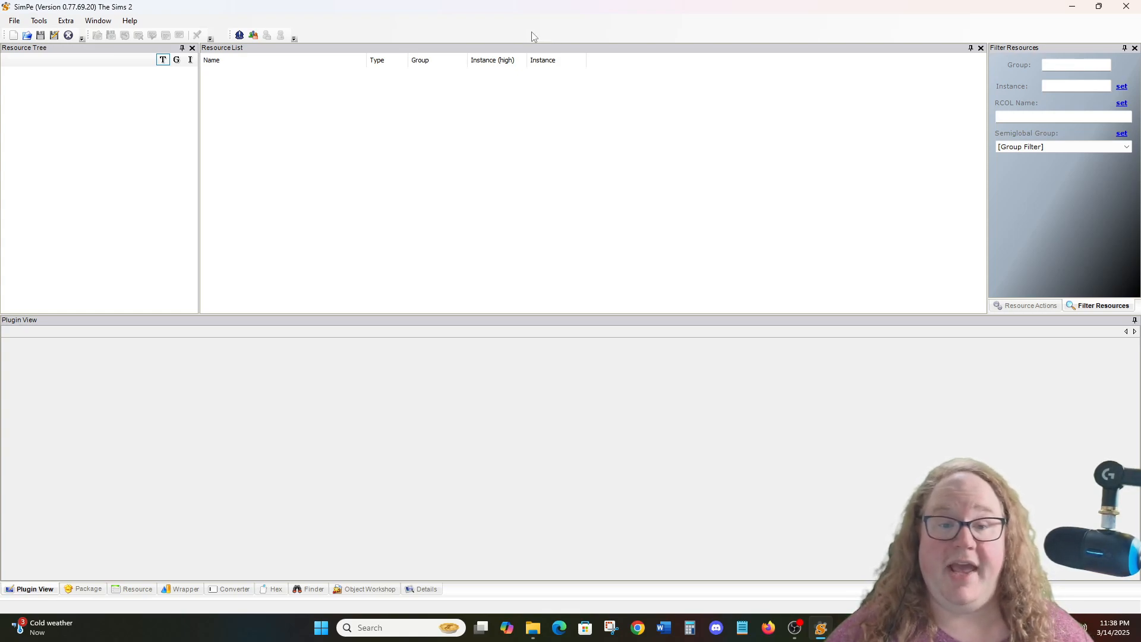
# Step: Load the Pleasantview neighbourhood through the Neighborhood Browser
pyautogui.click(40, 21)
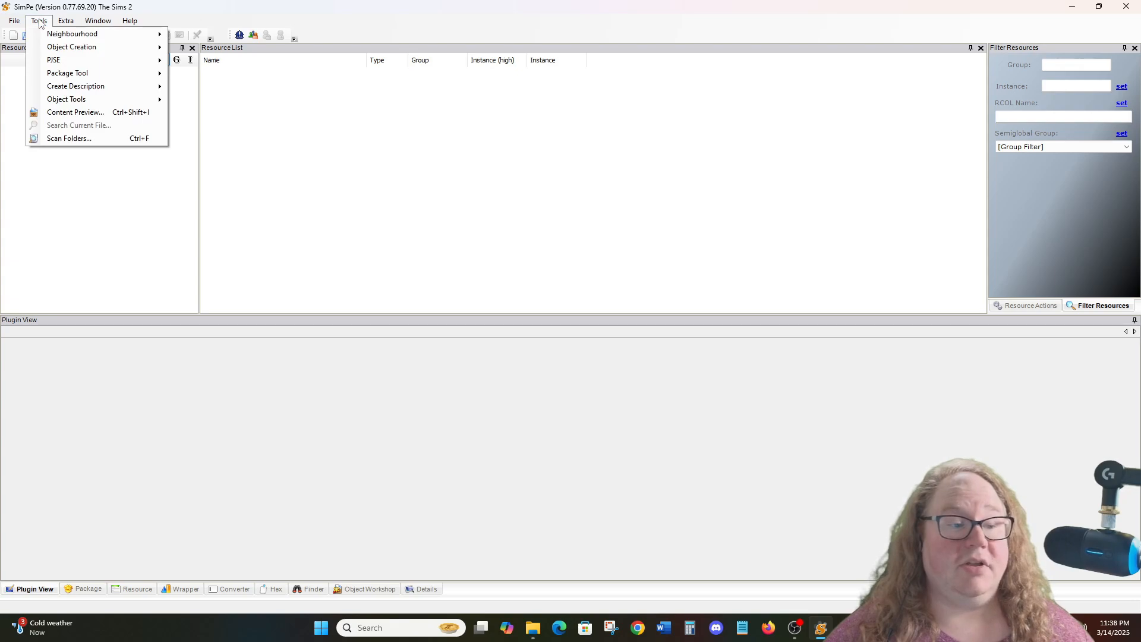
pyautogui.moveTo(72, 34)
pyautogui.click(227, 48)
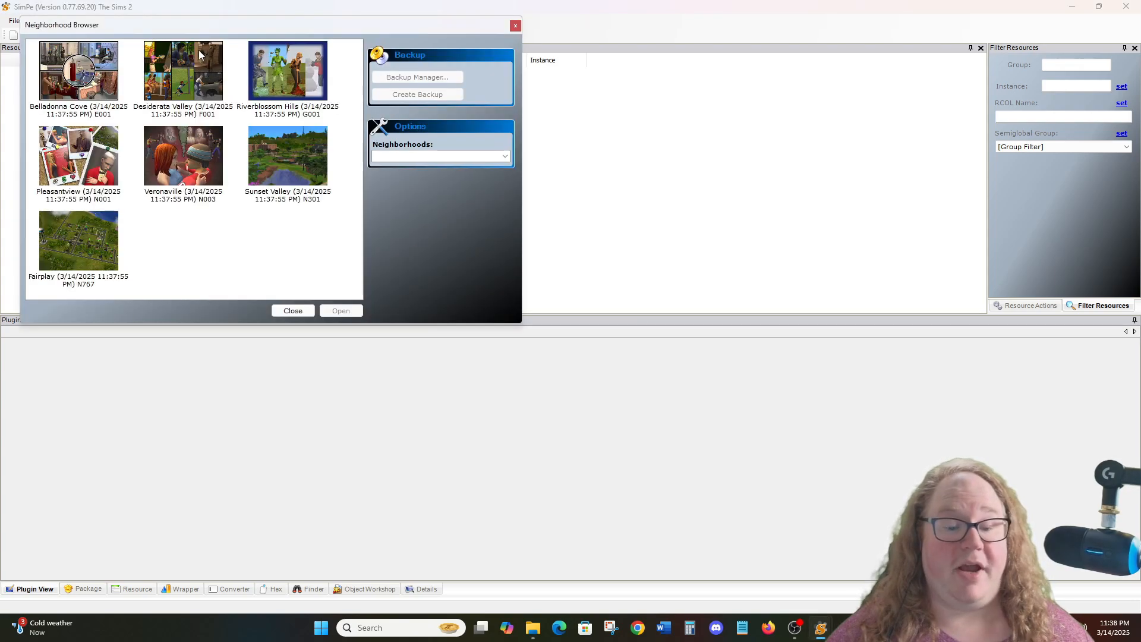
pyautogui.click(103, 167)
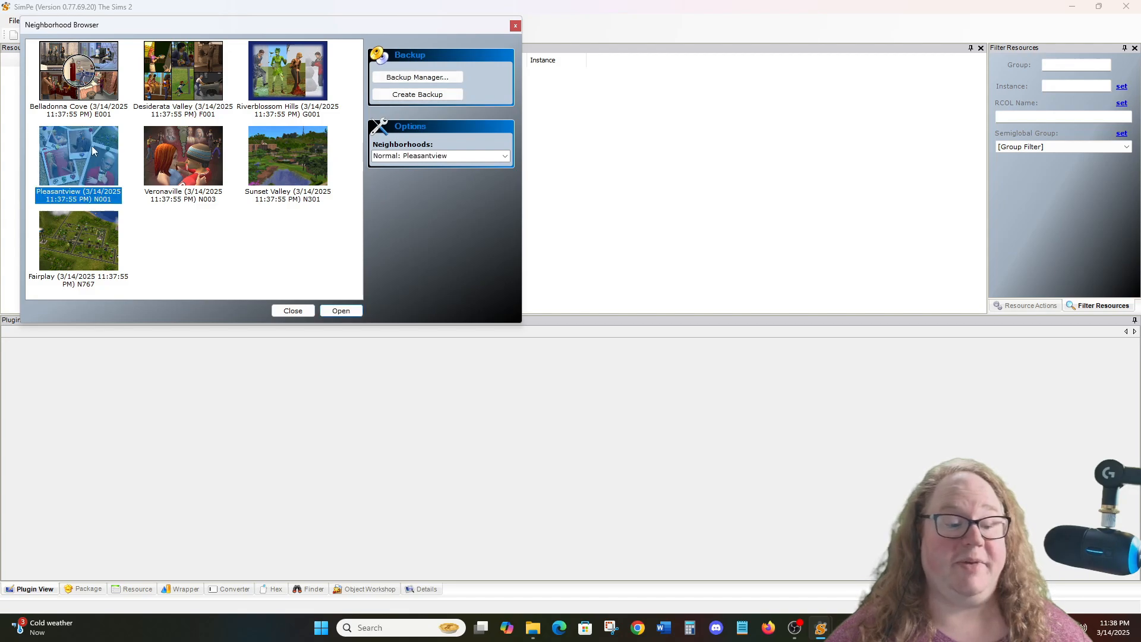
pyautogui.click(332, 310)
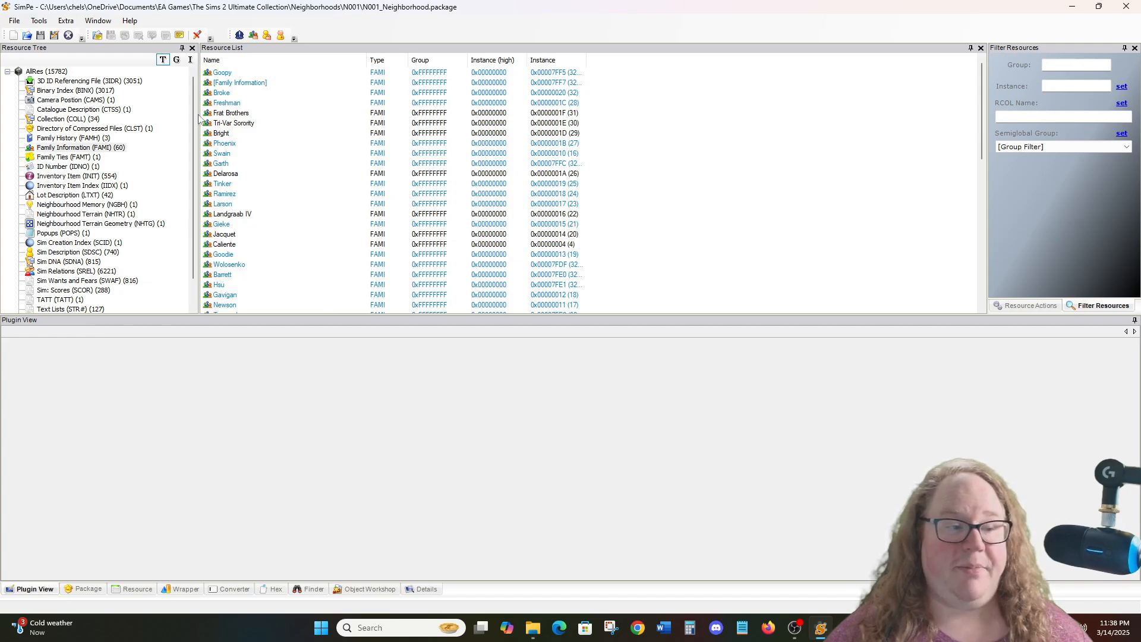
# Step: Bring up the Sim Browser and pick Brandi Broke from Pleasantview's playable sims
pyautogui.click(39, 21)
pyautogui.moveTo(72, 35)
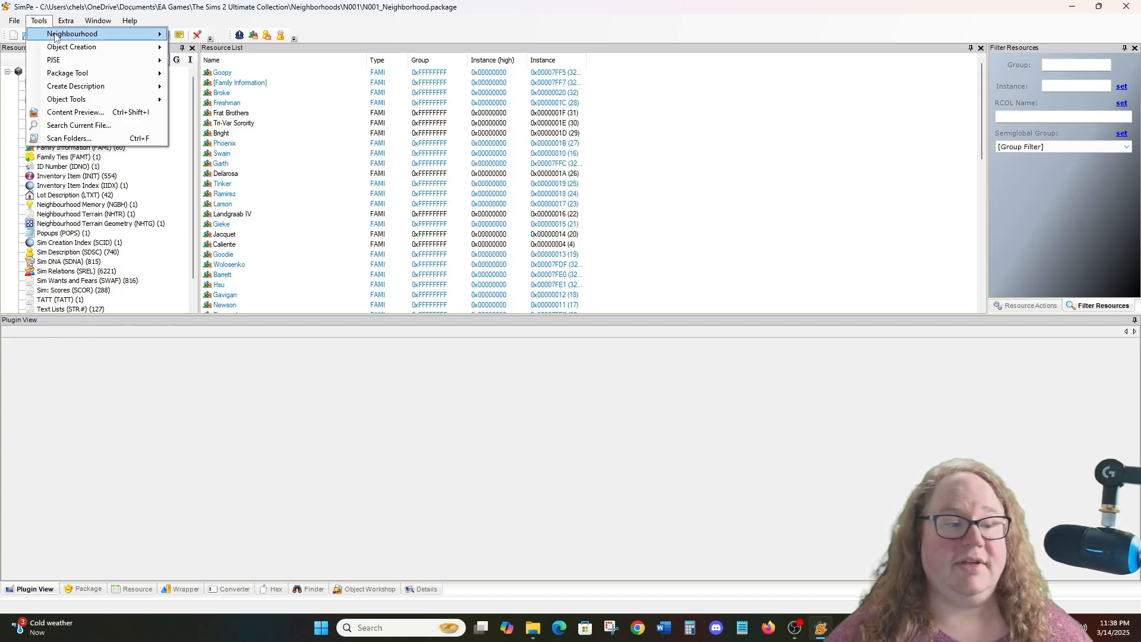
pyautogui.click(211, 60)
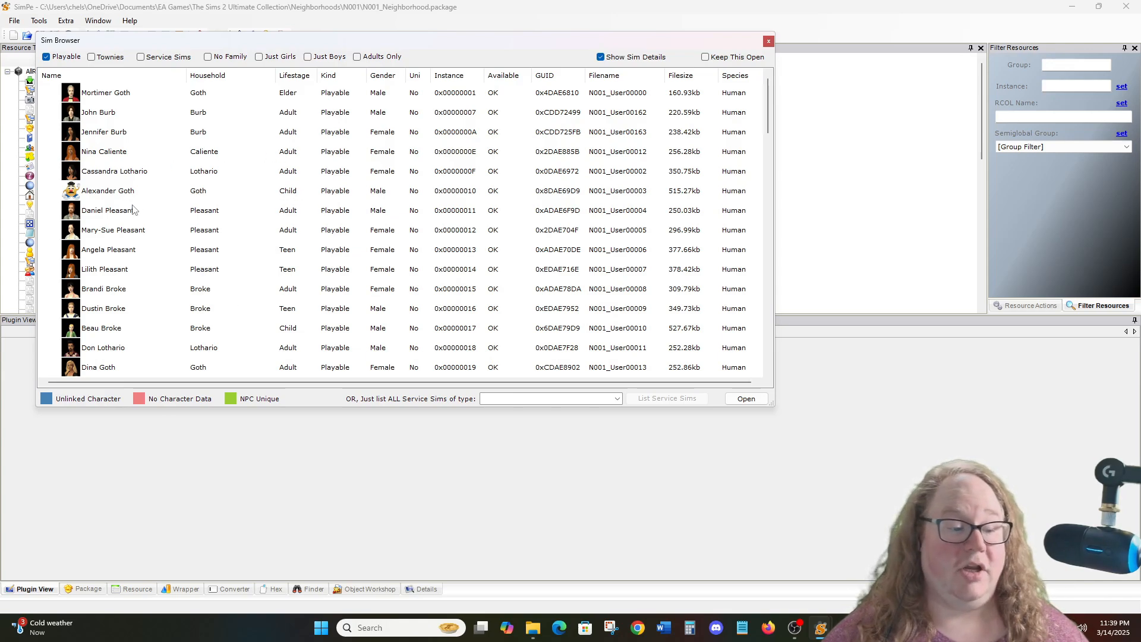
pyautogui.click(118, 292)
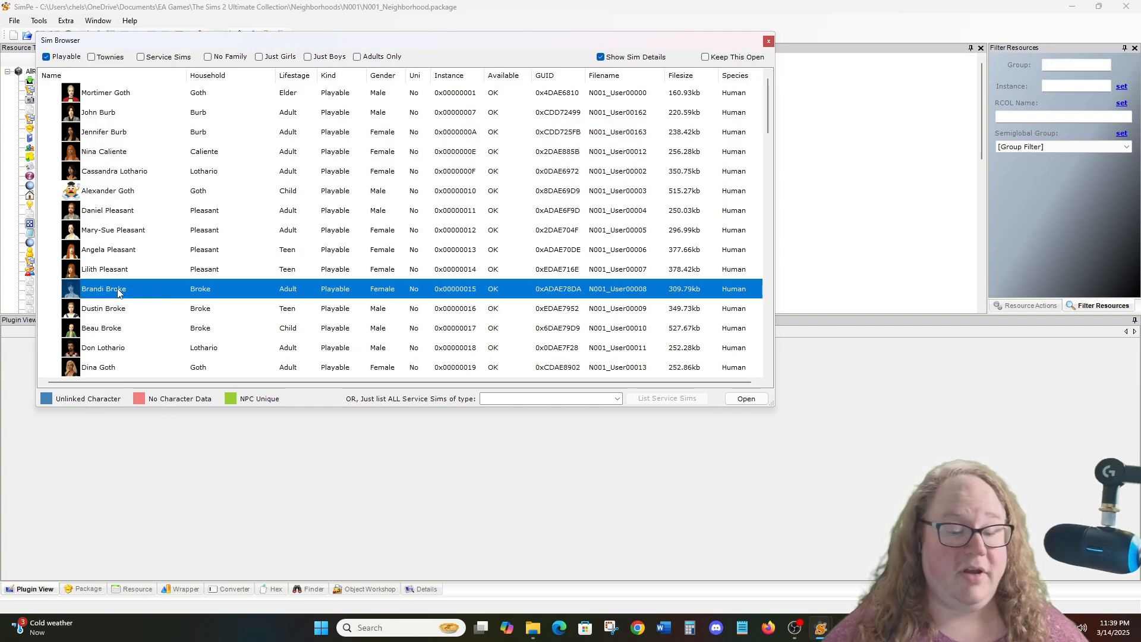
# Step: Replace Brandi Broke's 31 remaining adult days with 25, commit and save the neighbourhood file
pyautogui.click(746, 401)
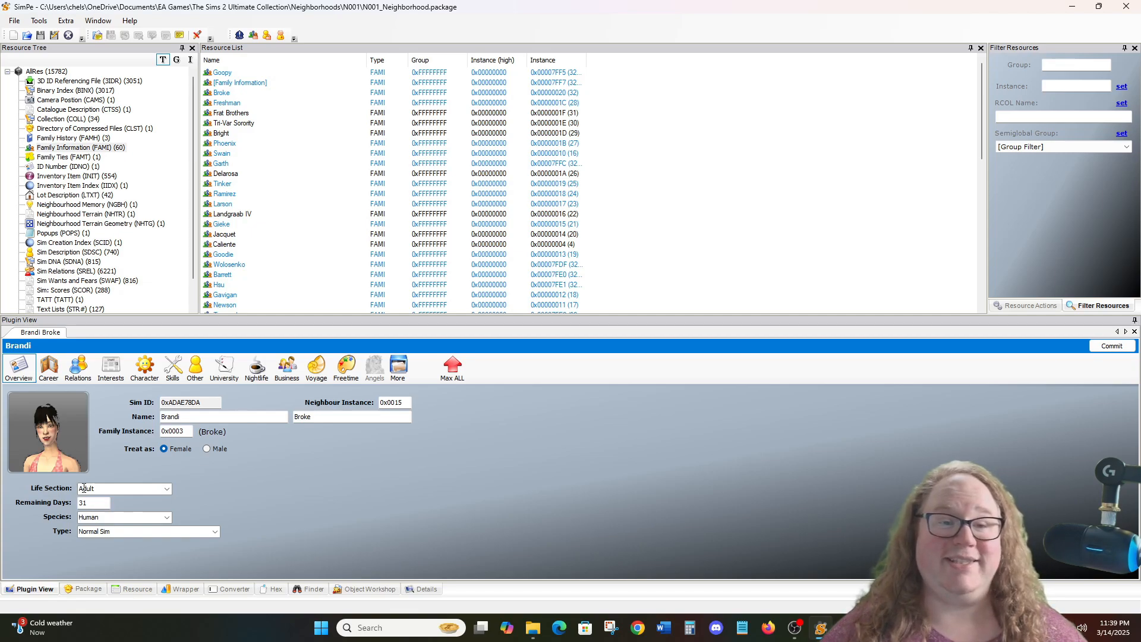
pyautogui.moveTo(93, 503); pyautogui.dragTo(76, 505)
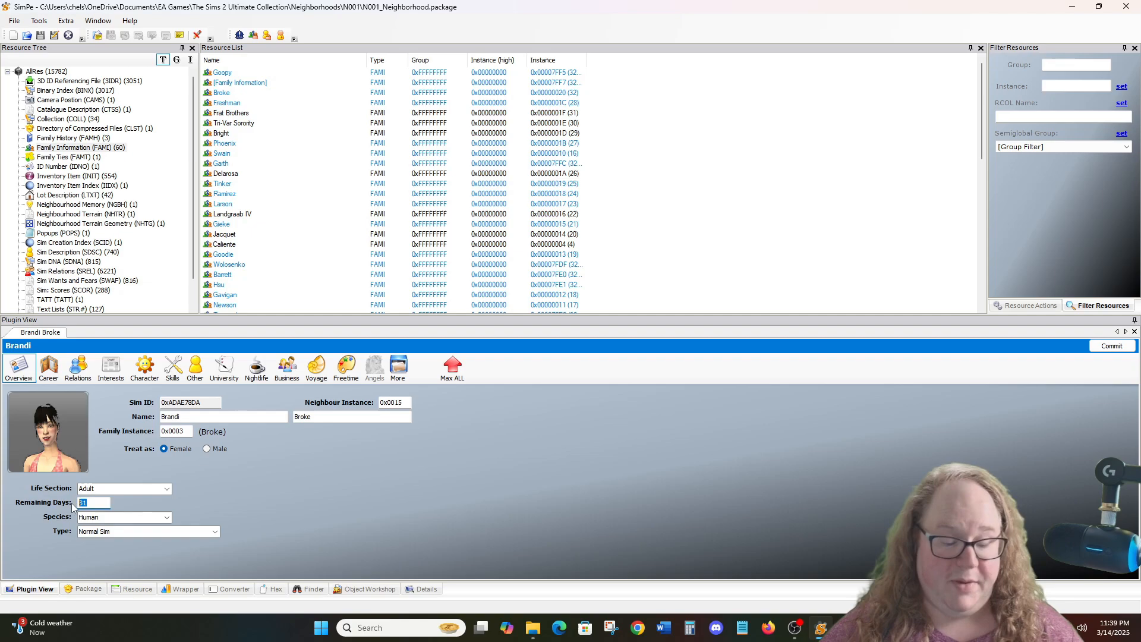
pyautogui.write('25')
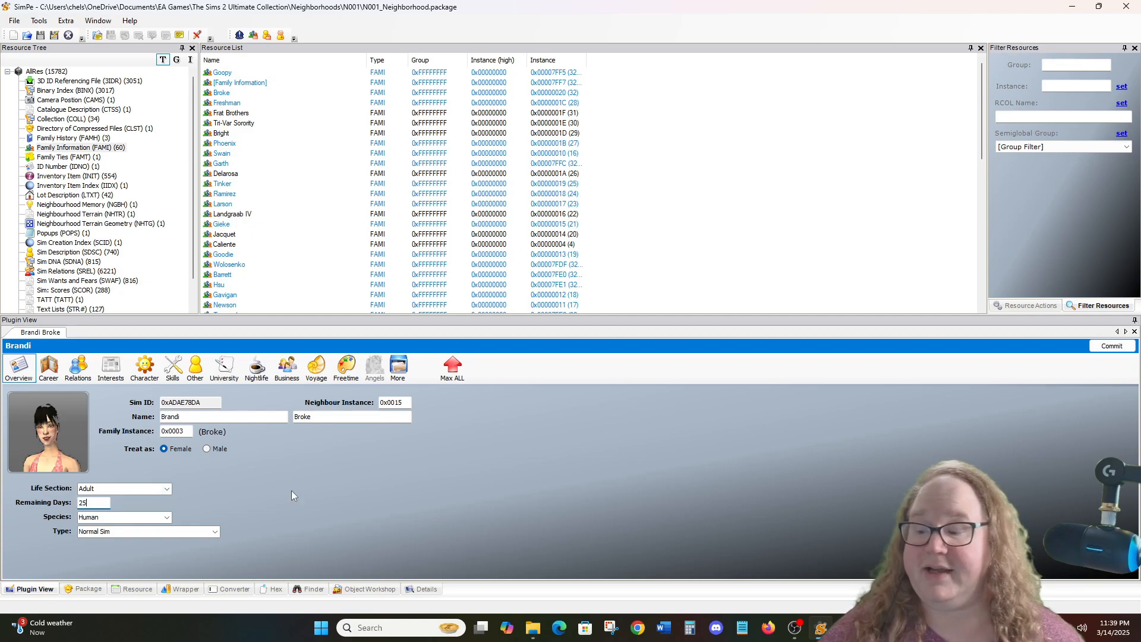
pyautogui.click(1109, 347)
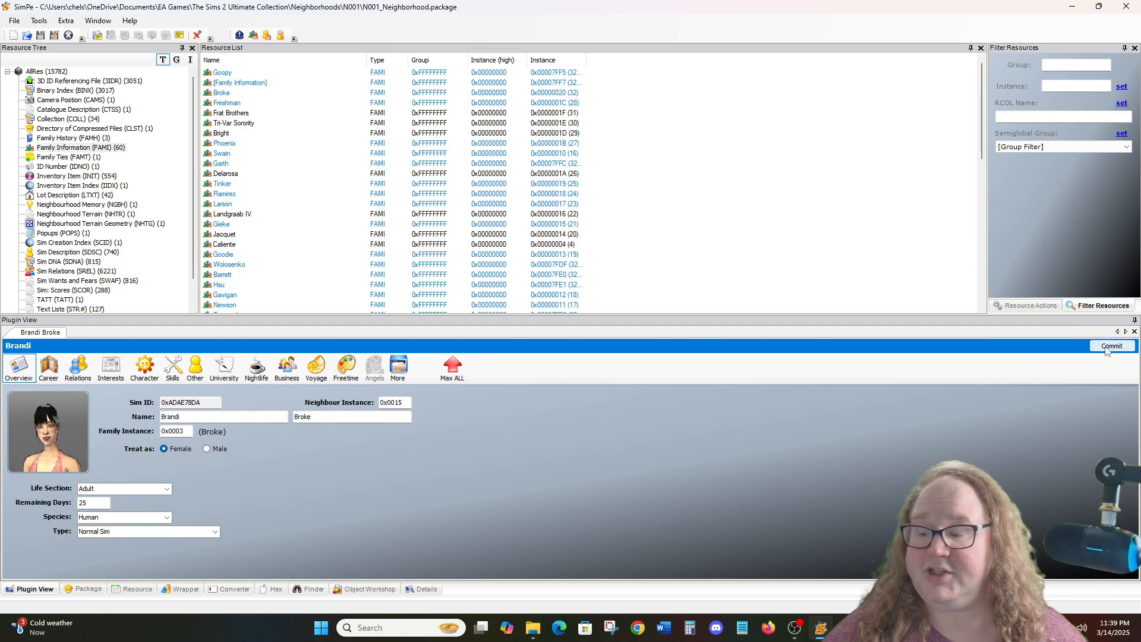
pyautogui.click(15, 20)
pyautogui.click(40, 118)
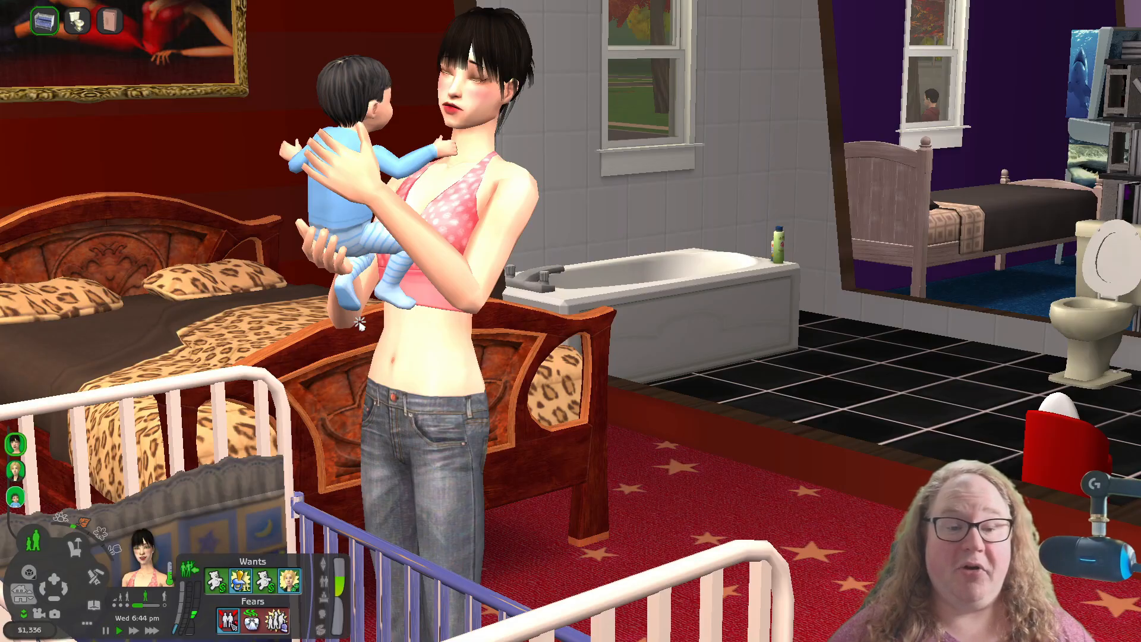
pyautogui.moveTo(149, 609)
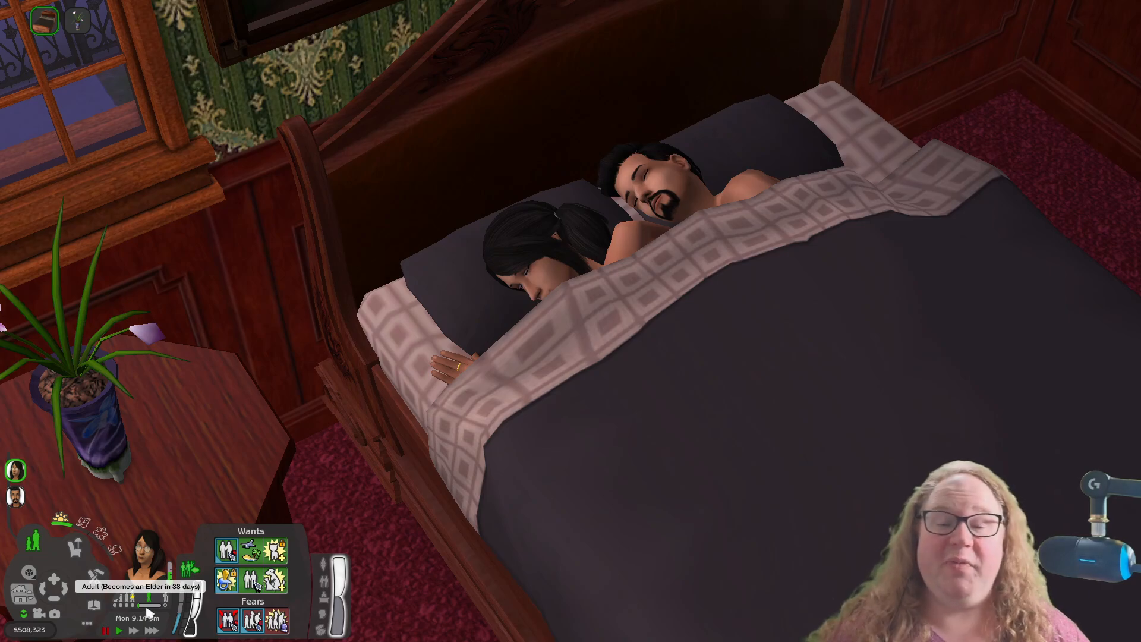
# Step: Check the man in bed's career panel, switch back to the woman and pause the game
pyautogui.click(16, 495)
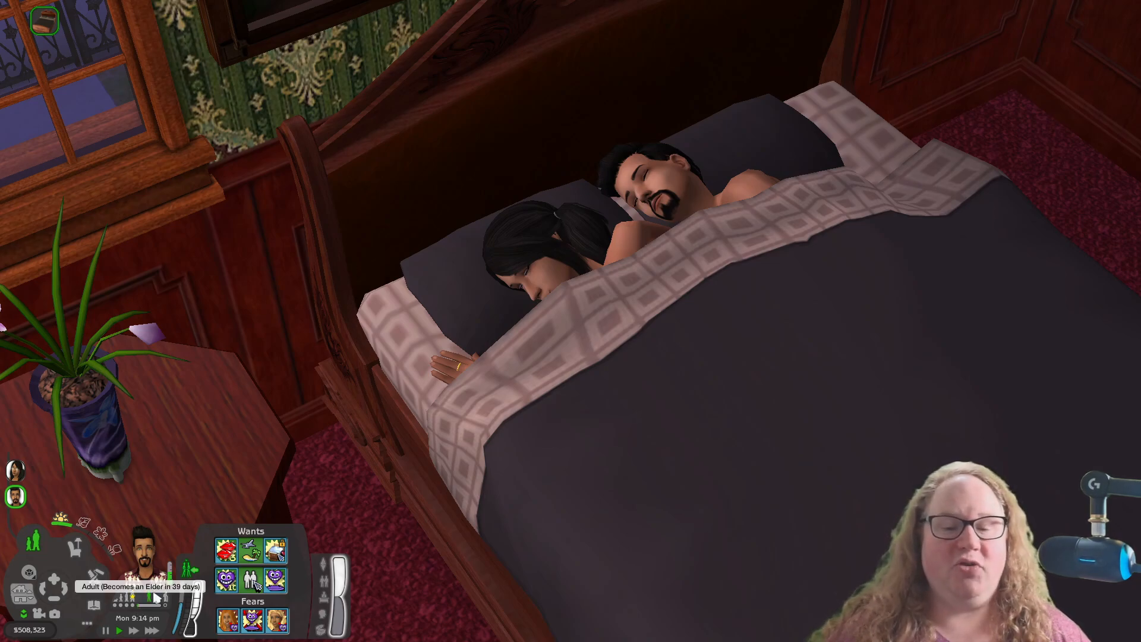
pyautogui.click(325, 596)
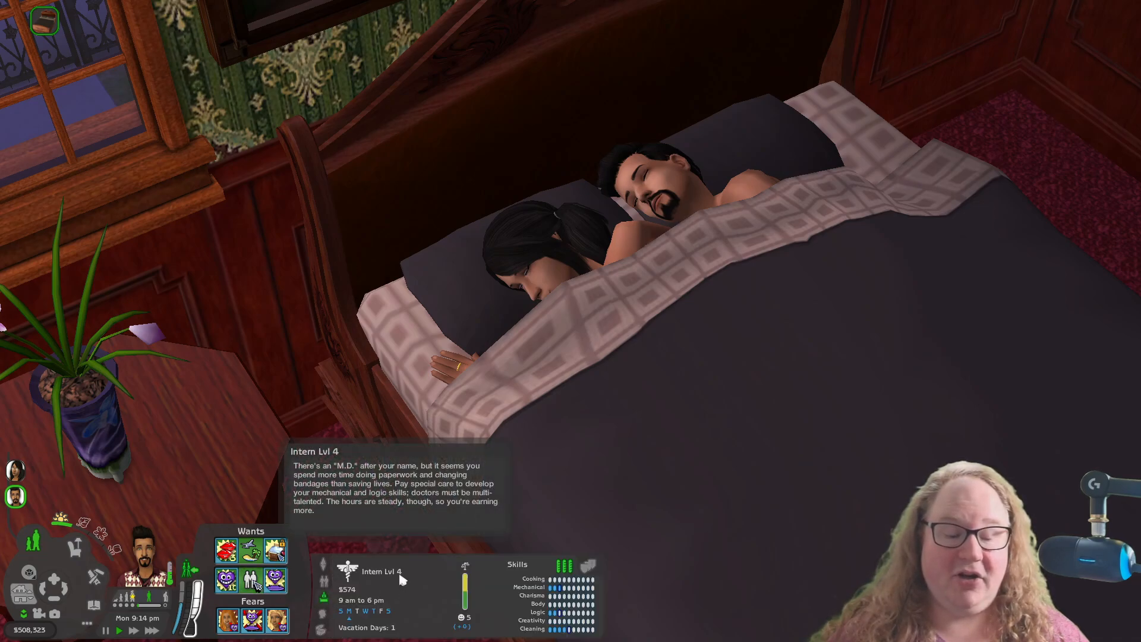
pyautogui.press('space')
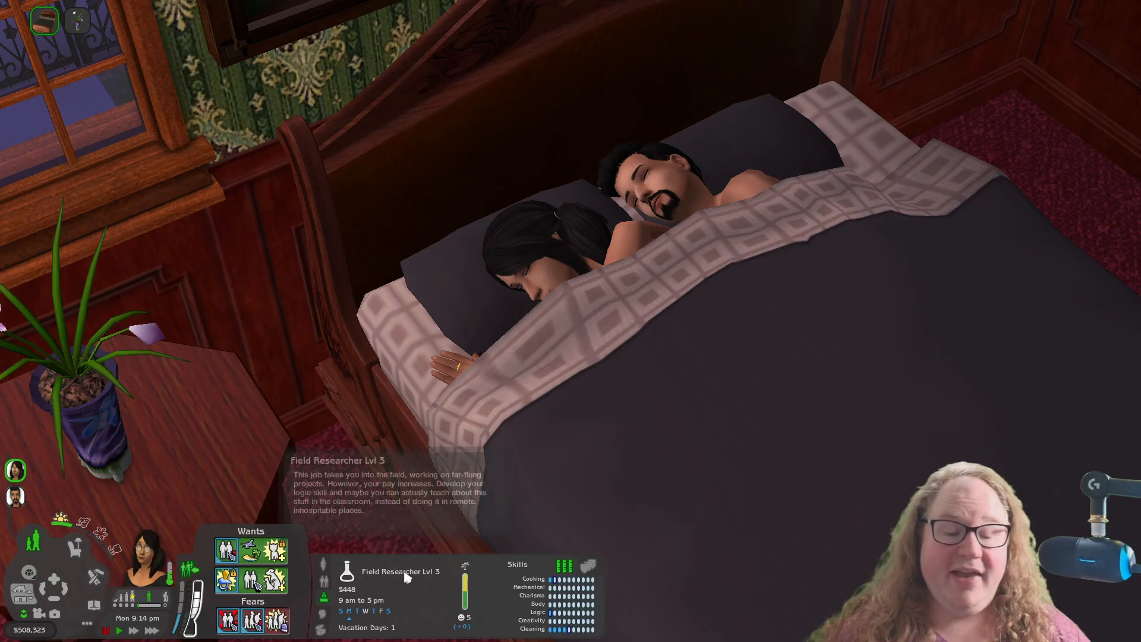
pyautogui.press('p')
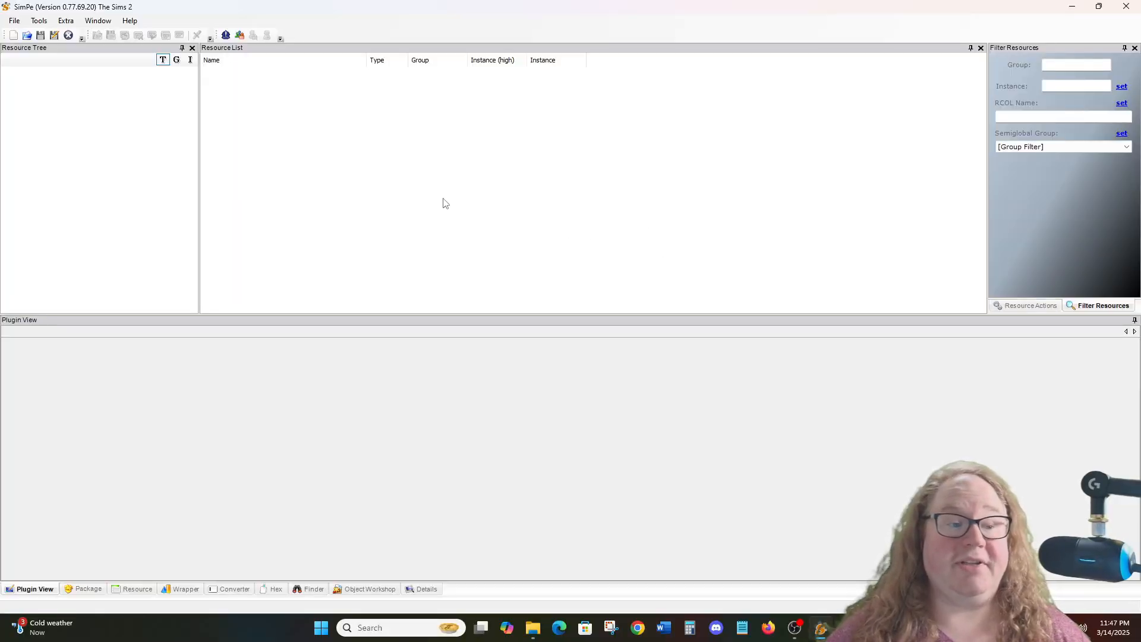
# Step: Load the Pleasantview neighbourhood again through the Neighborhood Browser
pyautogui.click(39, 24)
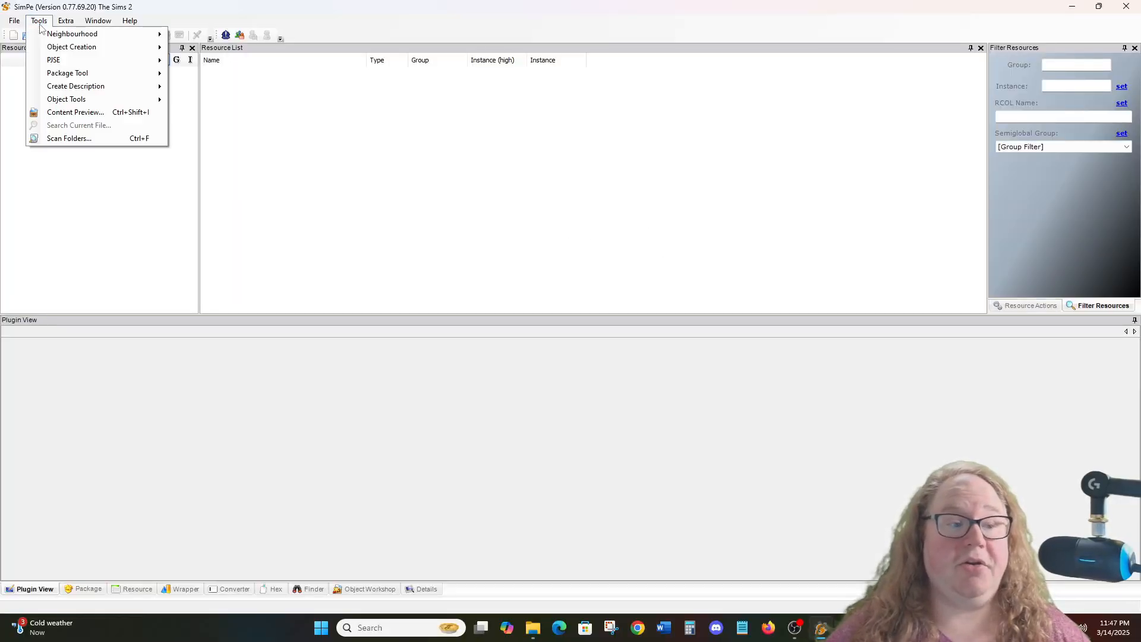
pyautogui.moveTo(72, 34)
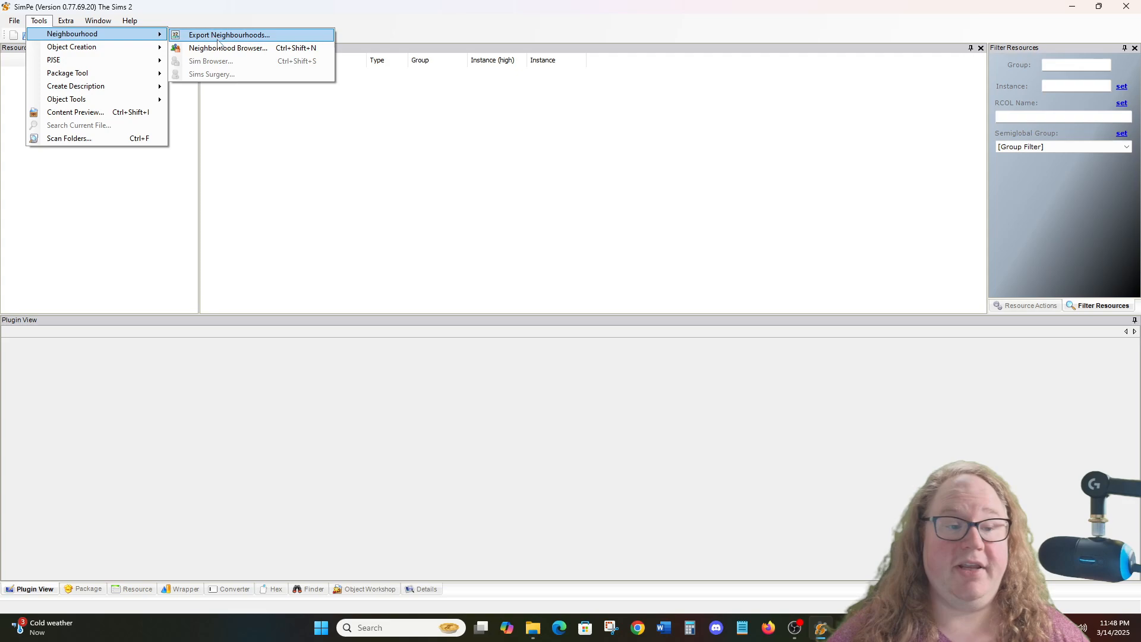
pyautogui.click(222, 48)
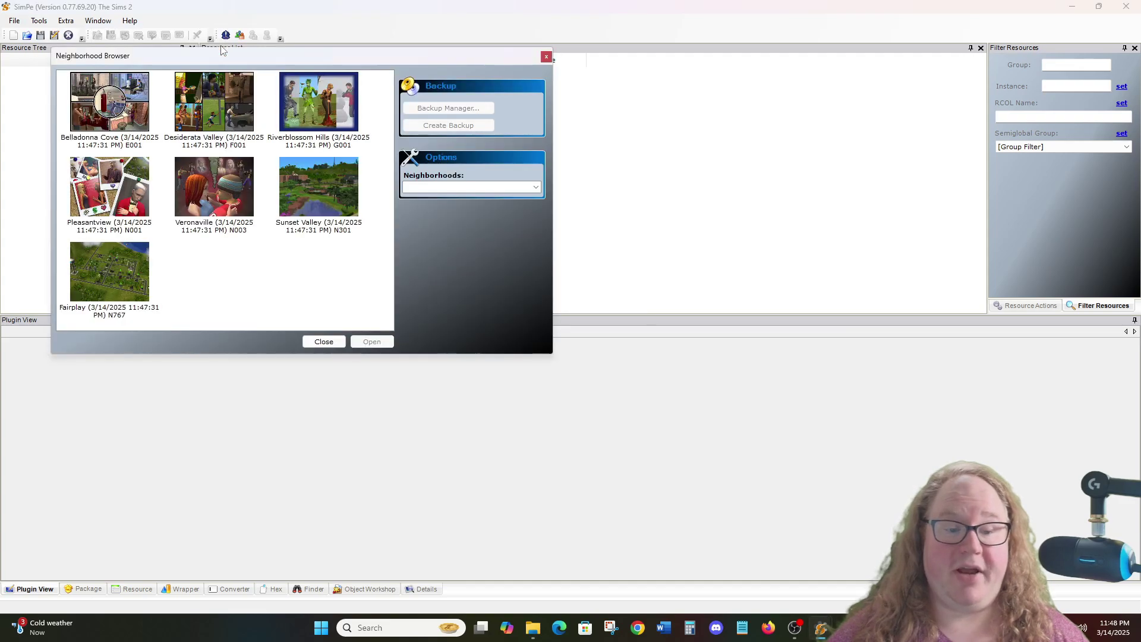
pyautogui.click(97, 198)
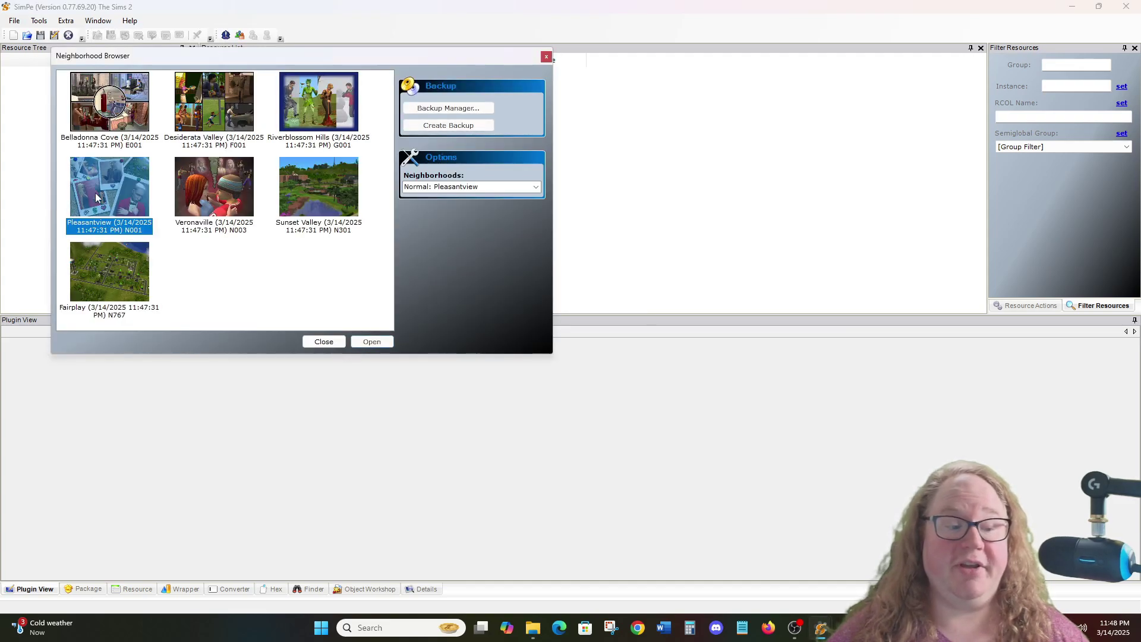
pyautogui.click(375, 347)
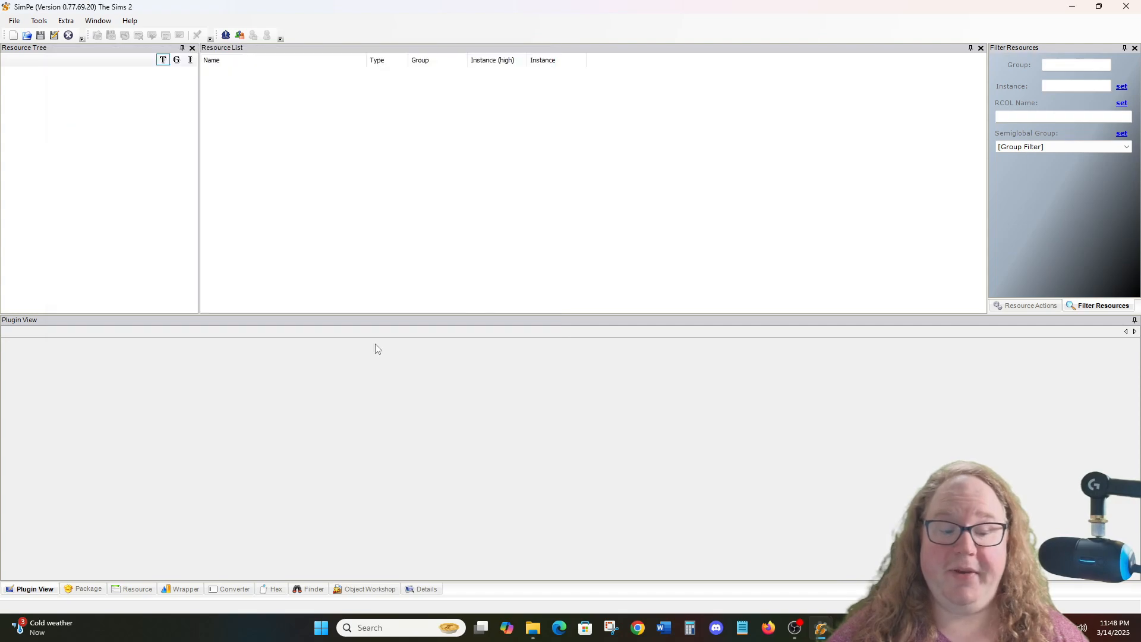
# Step: Bring up the Sim Browser and pick Cassandra Lothario from the playable sims
pyautogui.click(39, 20)
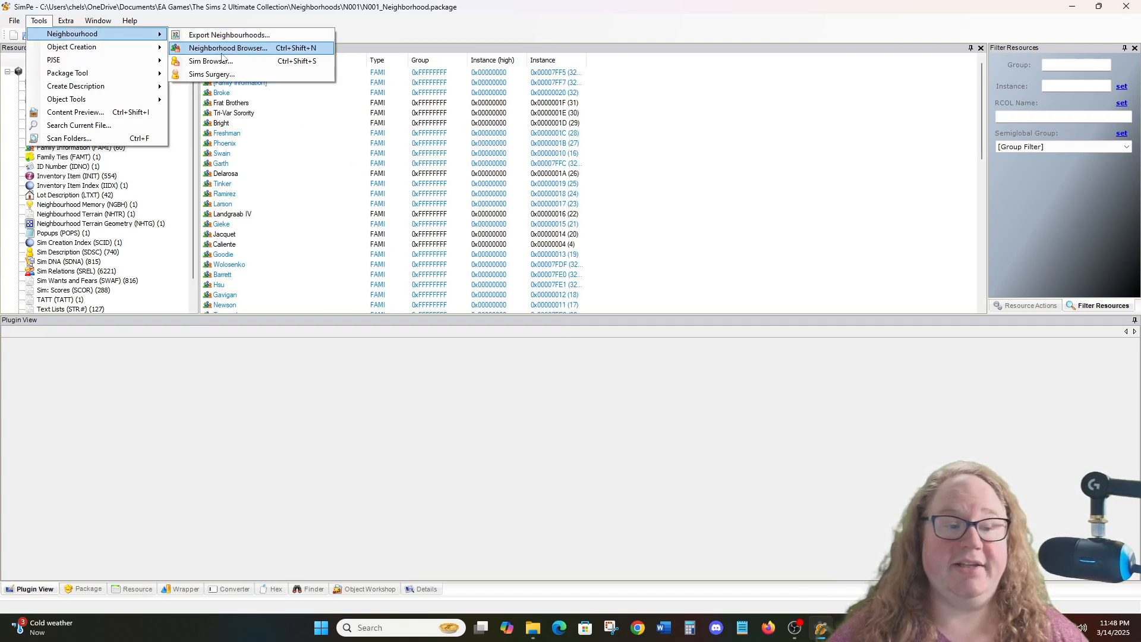
pyautogui.click(223, 60)
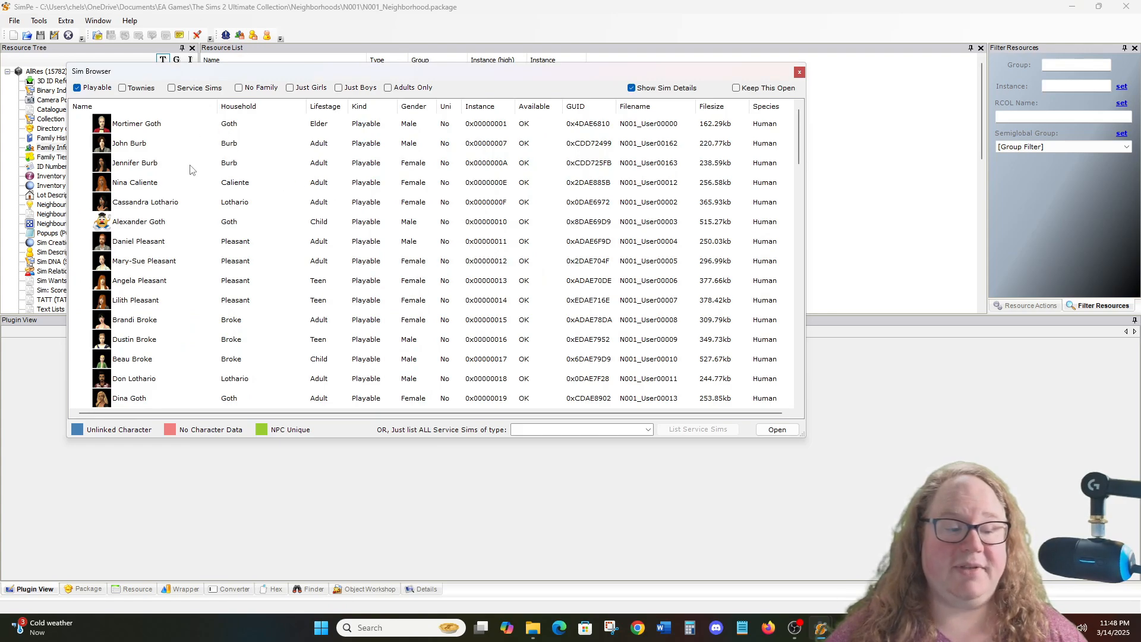
pyautogui.click(174, 204)
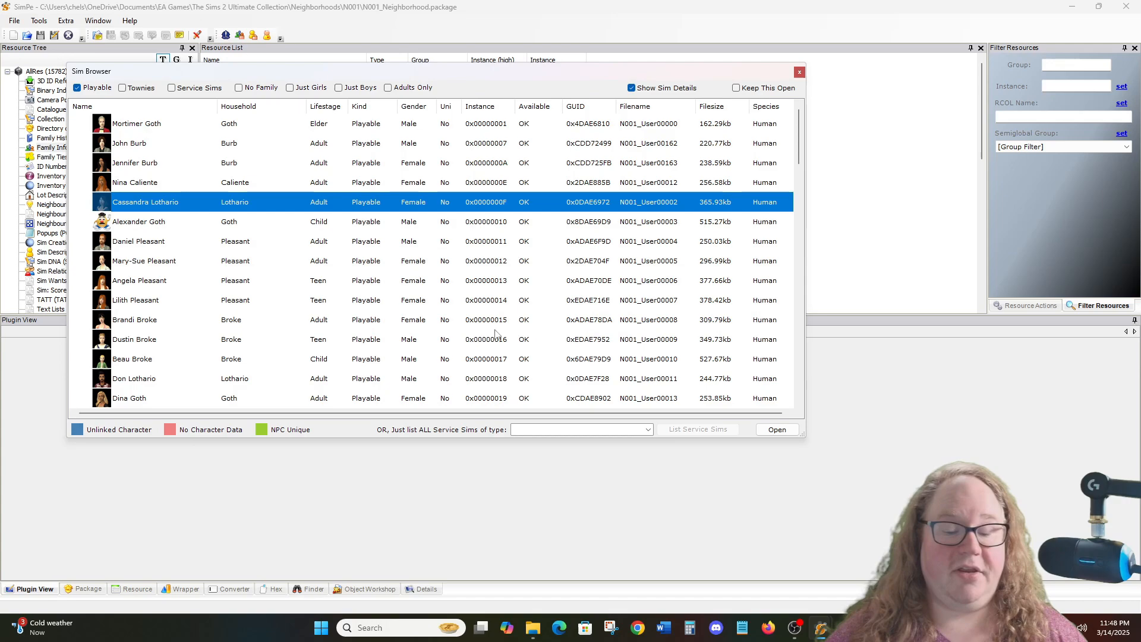
# Step: Replace Cassandra Lothario's 37 remaining adult days with 27, commit and save the neighbourhood file
pyautogui.click(776, 429)
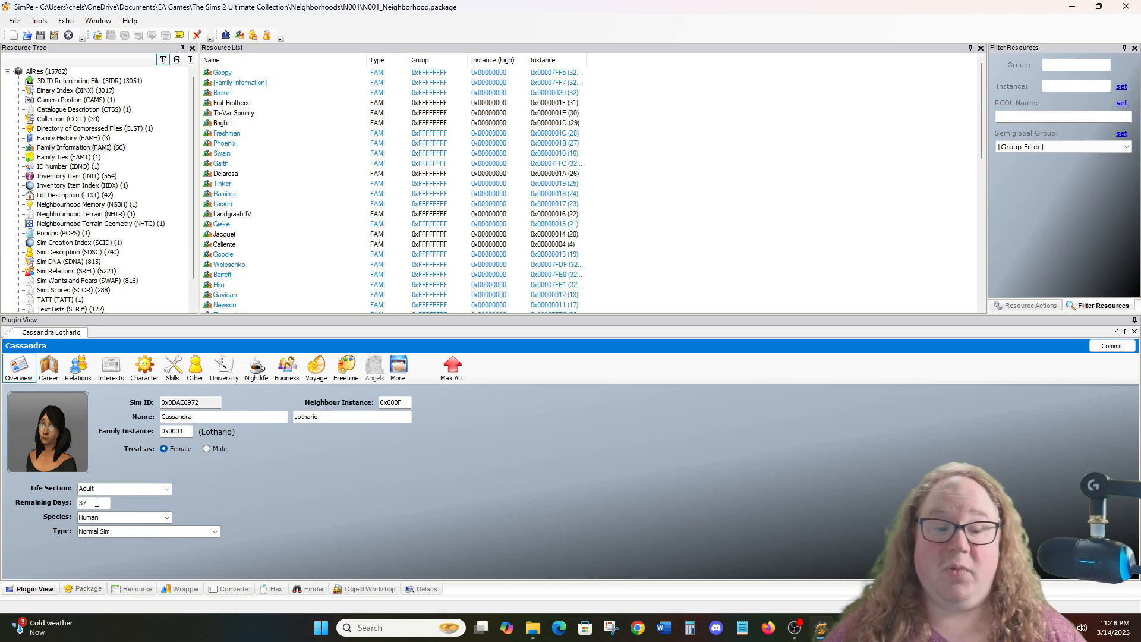
pyautogui.doubleClick(97, 502)
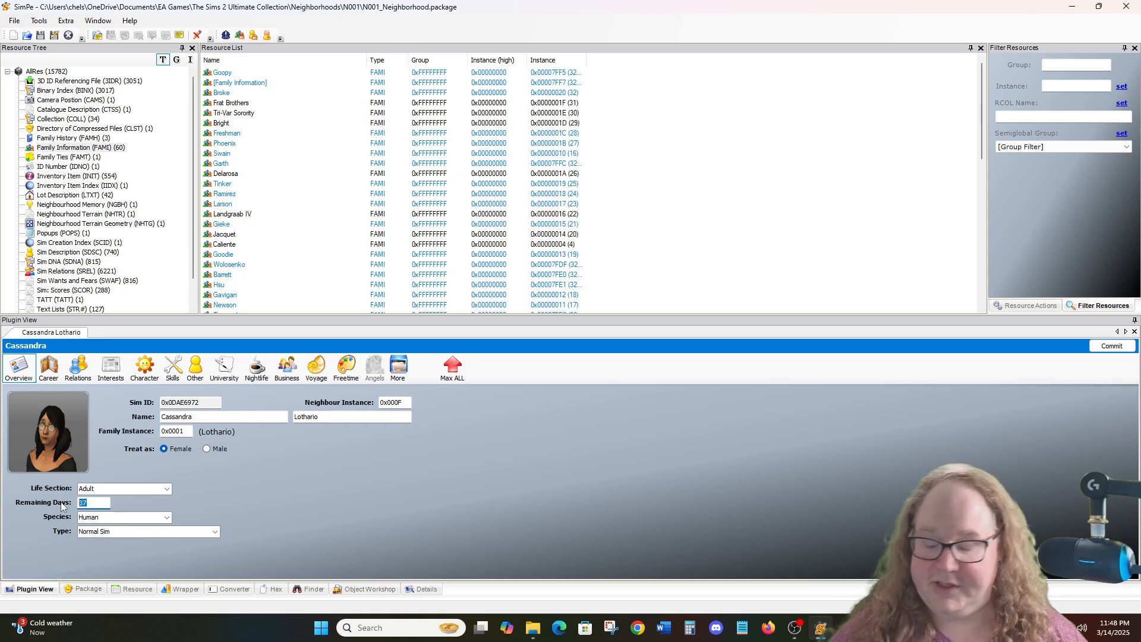
pyautogui.write('27')
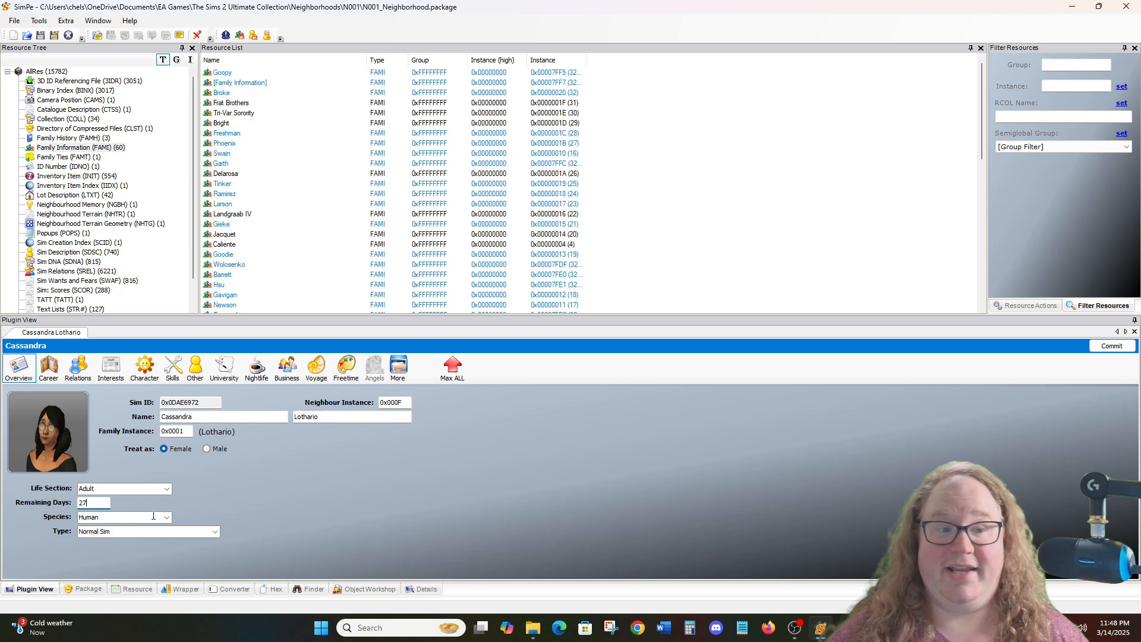
pyautogui.click(1110, 346)
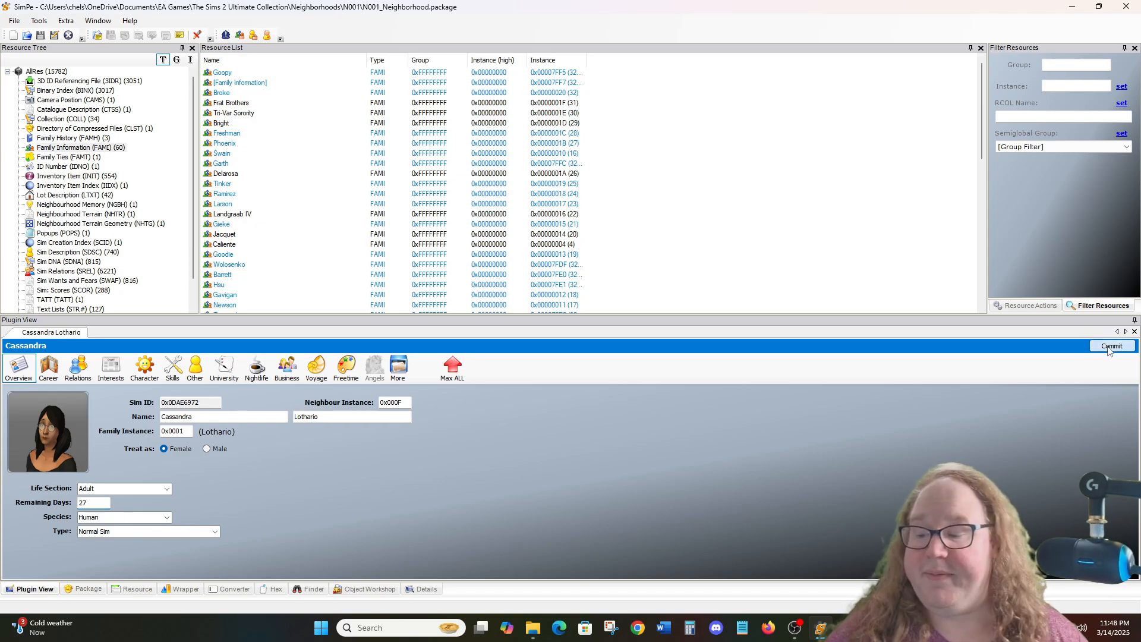
pyautogui.click(14, 19)
pyautogui.click(40, 113)
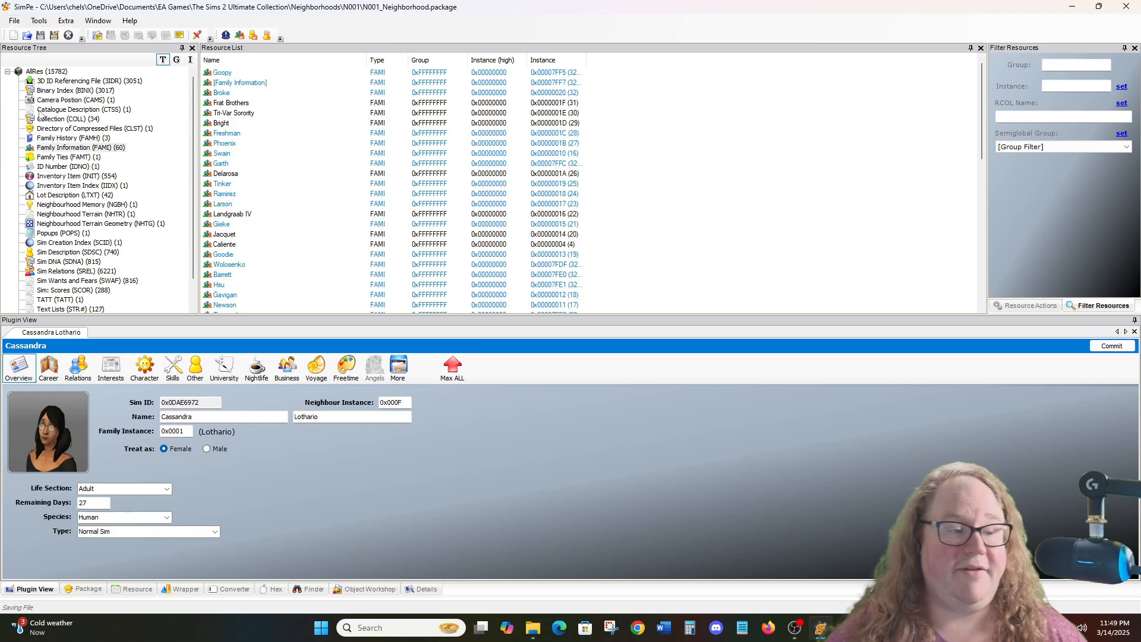
# Step: Check Don Lothario's details show 26 remaining adult days and save the neighbourhood file
pyautogui.click(38, 20)
pyautogui.moveTo(71, 34)
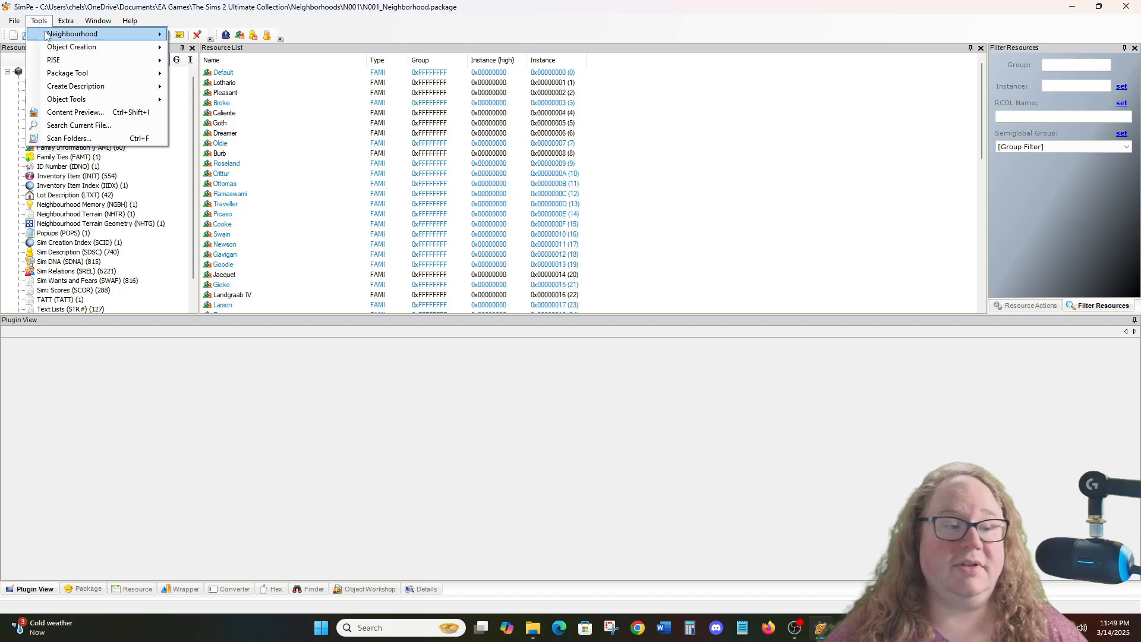
pyautogui.click(210, 60)
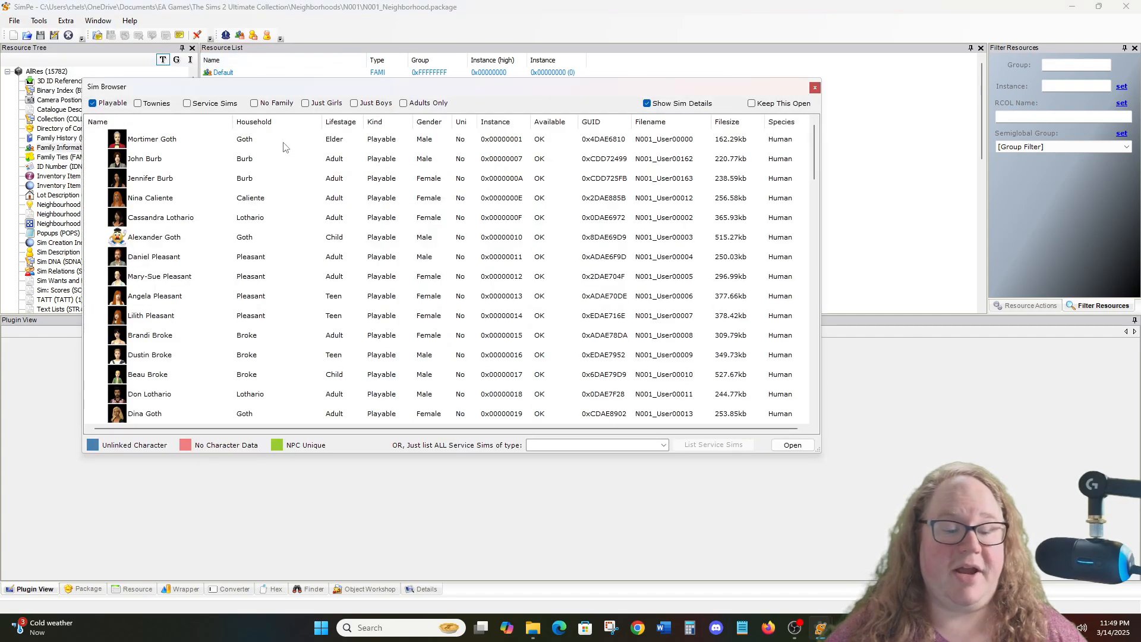
pyautogui.click(173, 398)
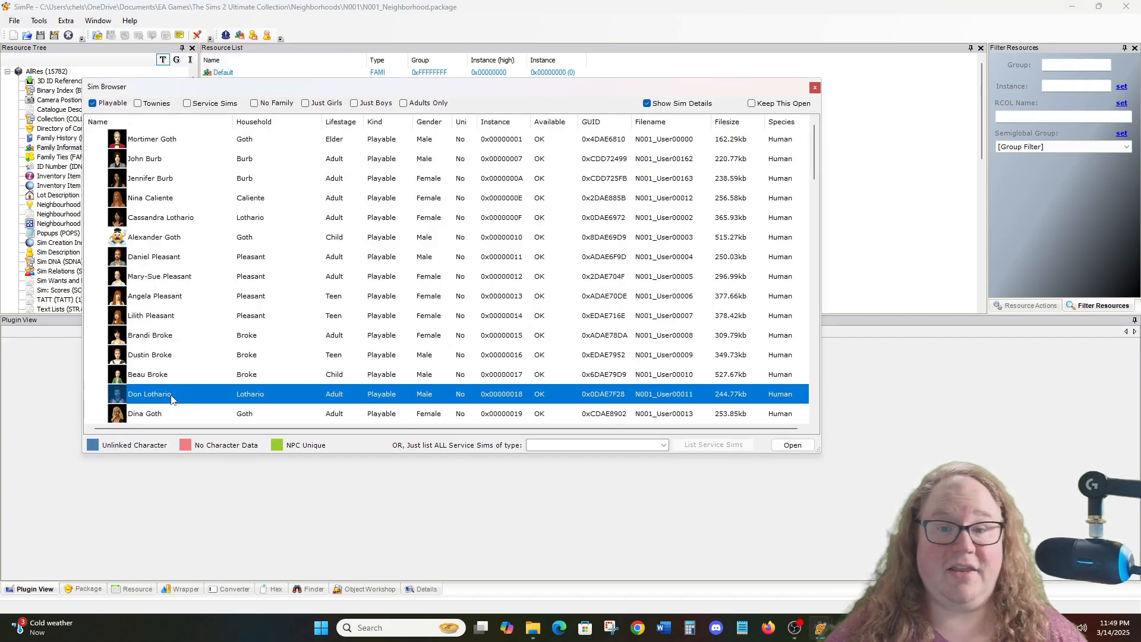
pyautogui.click(791, 444)
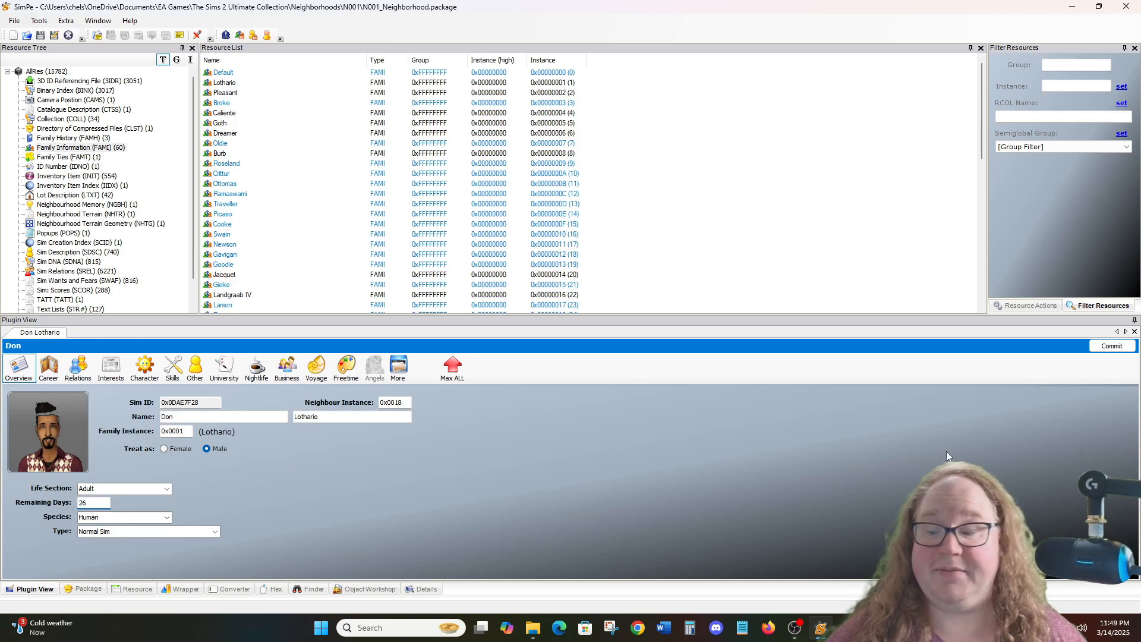
pyautogui.click(15, 21)
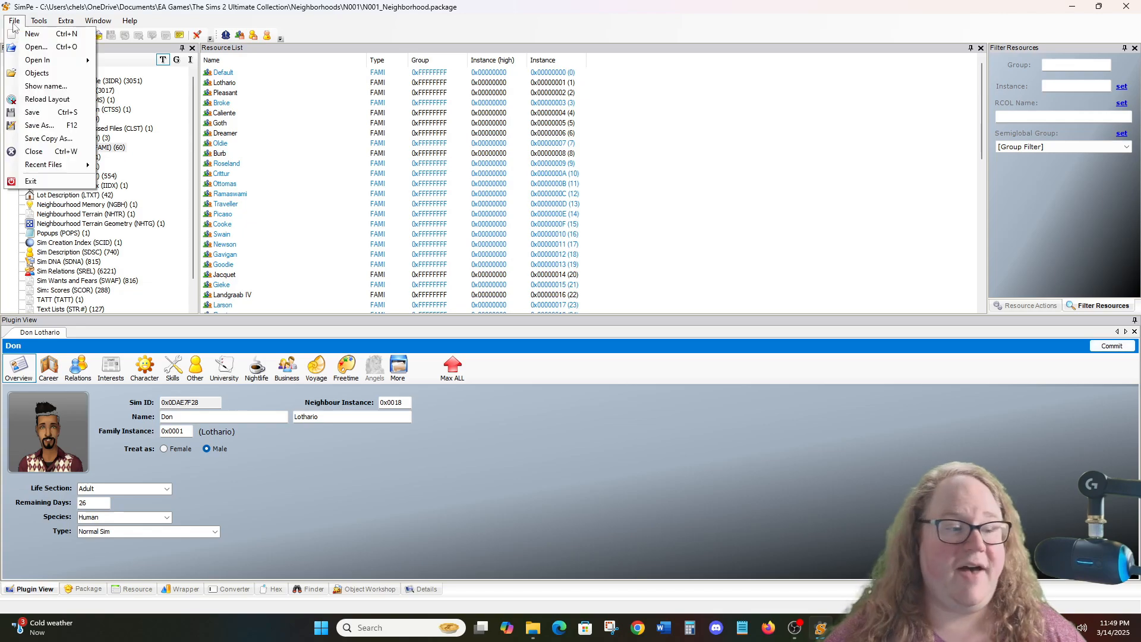
pyautogui.click(32, 112)
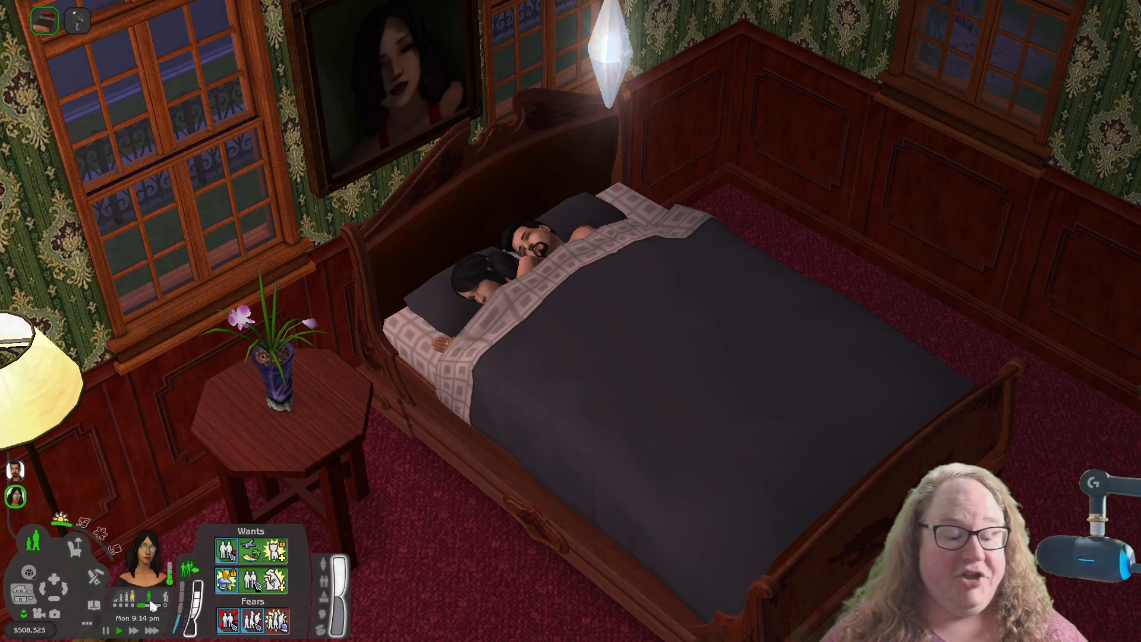
pyautogui.moveTo(154, 611)
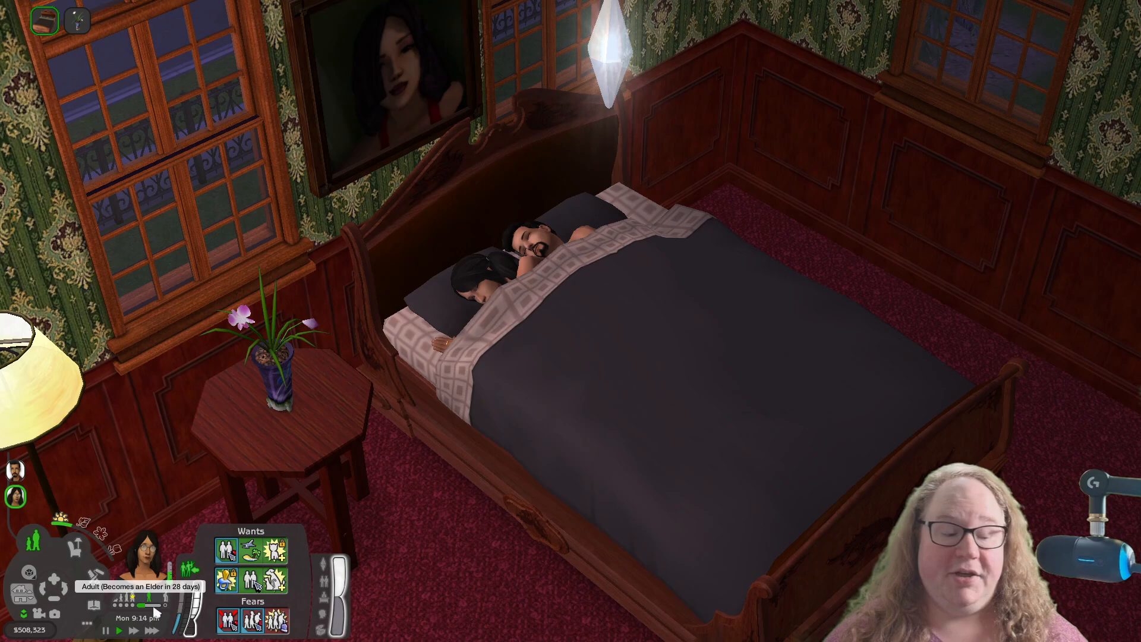
# Step: Make the bearded man in bed the active sim to read his 27 days until Elder
pyautogui.click(15, 470)
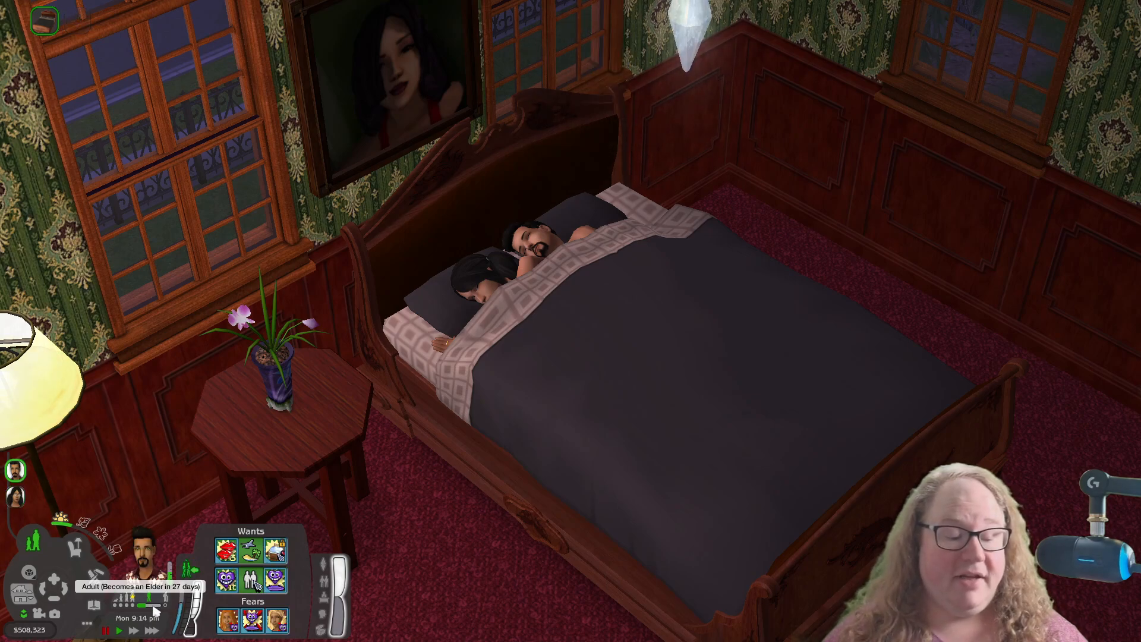